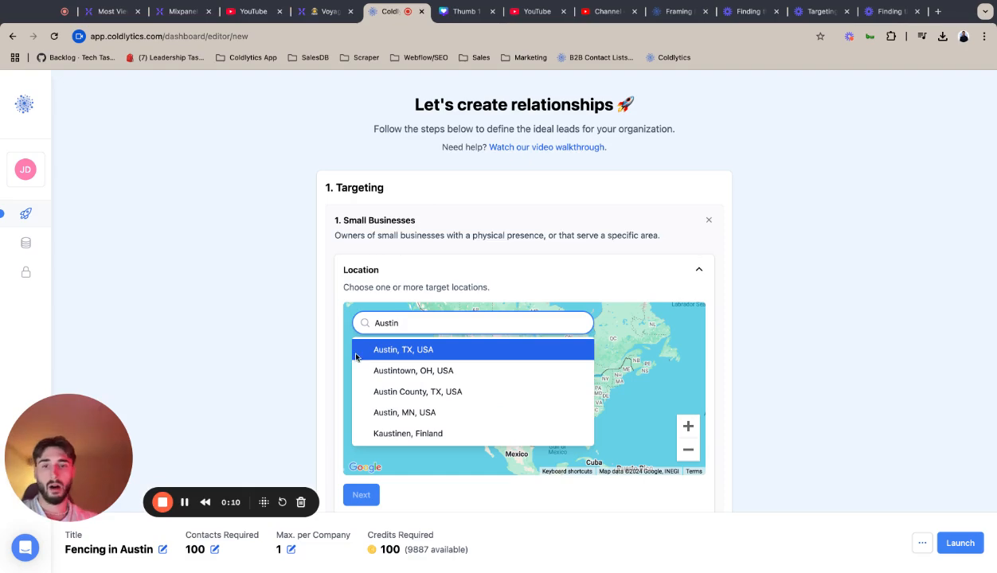
- Add Austin, TX, USA as a target location with a 25-mile radius
left_click(374, 346)
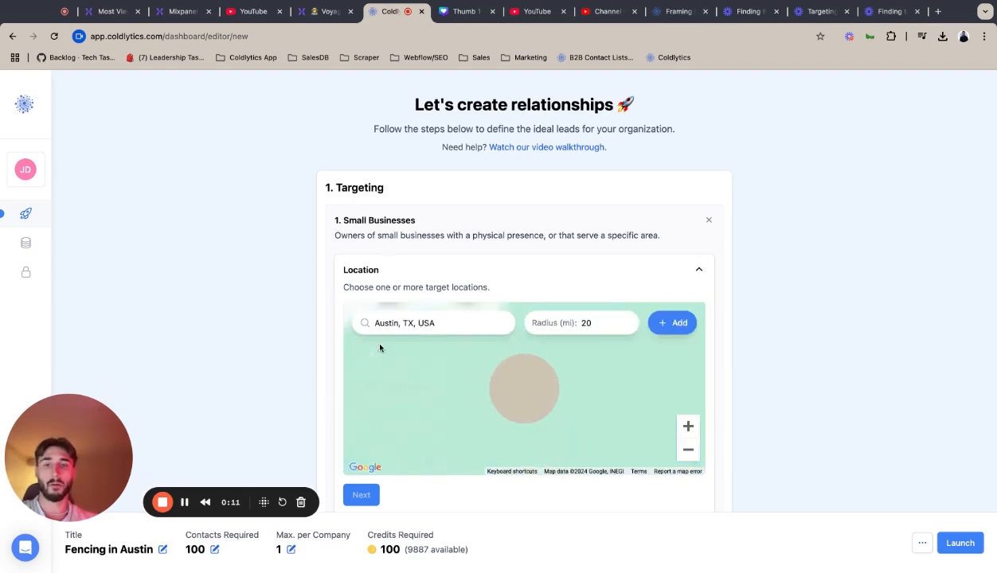
left_click(627, 320)
left_click(627, 319)
left_click(627, 319)
left_click(627, 320)
left_click(627, 319)
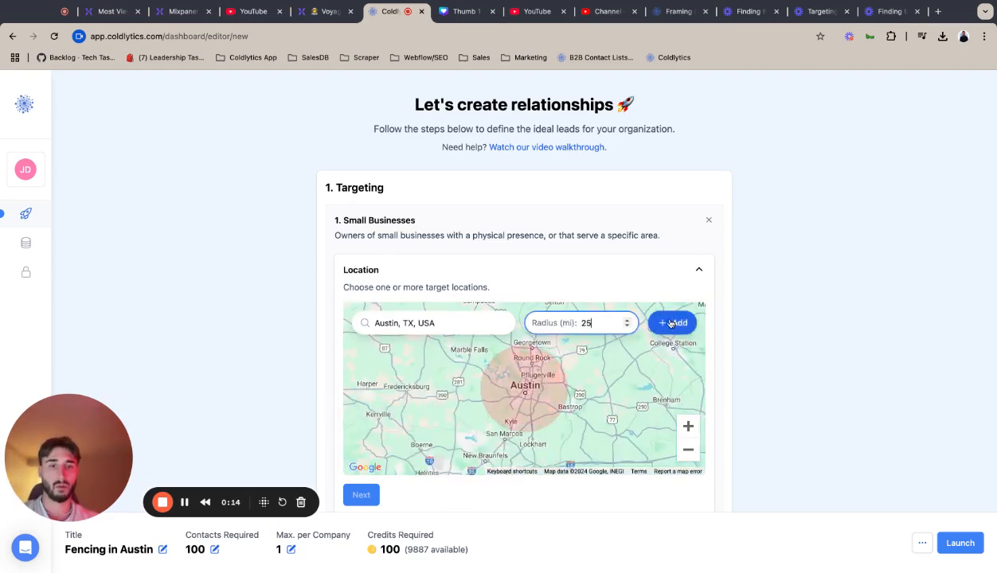
left_click(679, 323)
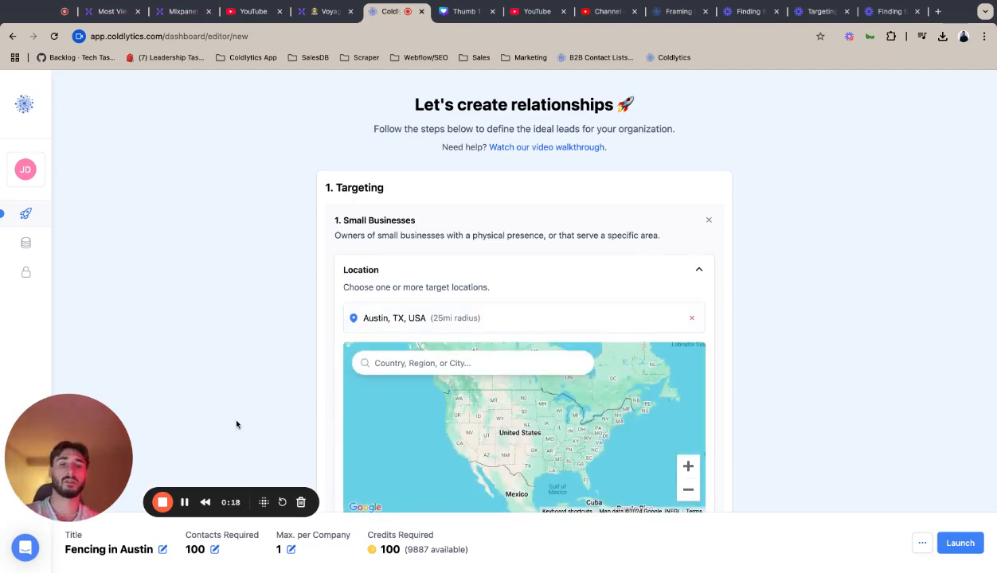
- Complete the location section and add "Fencing" as the industry search term
scroll(237, 425, "down", 3)
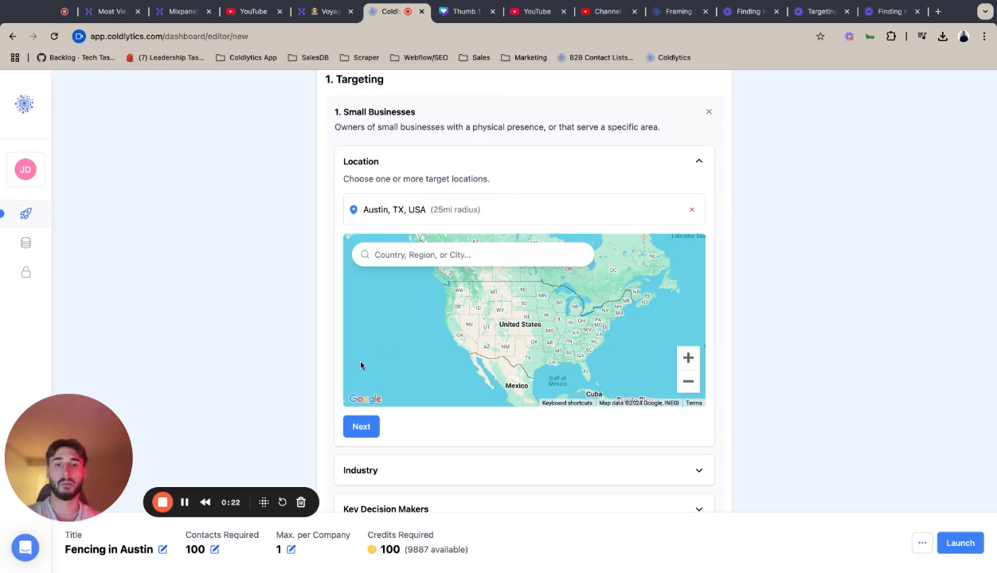
left_click(367, 427)
type("Fencing")
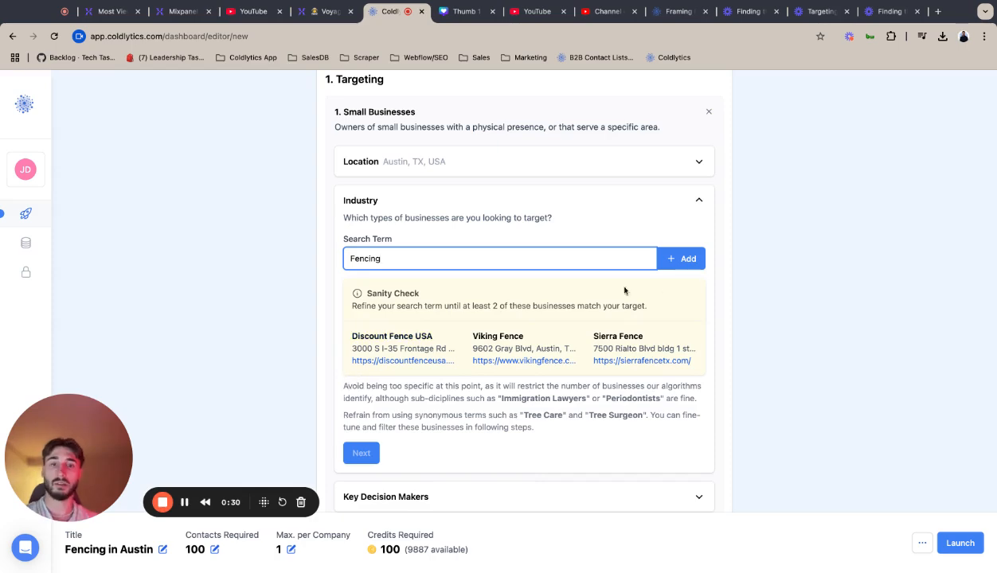
left_click(322, 328)
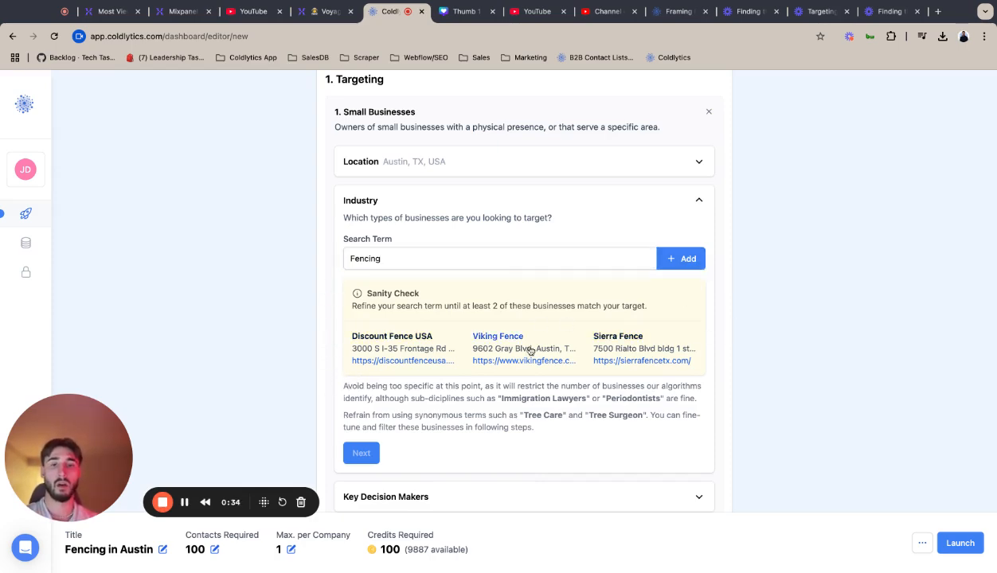
left_click(675, 258)
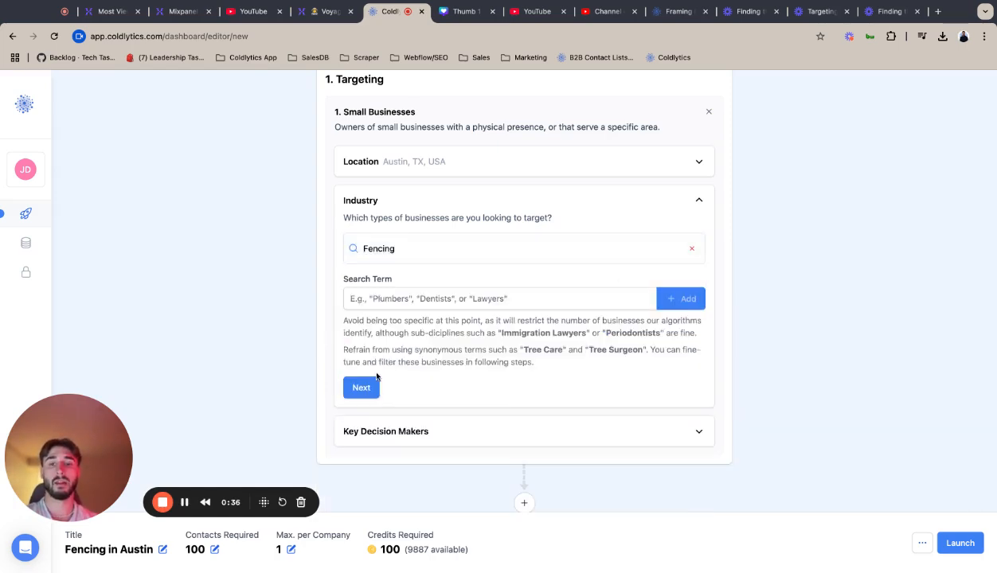
- Set the key decision makers' seniority levels to Owners/Founders and Directors & Executives, and complete the targeting section
left_click(360, 381)
left_click(438, 313)
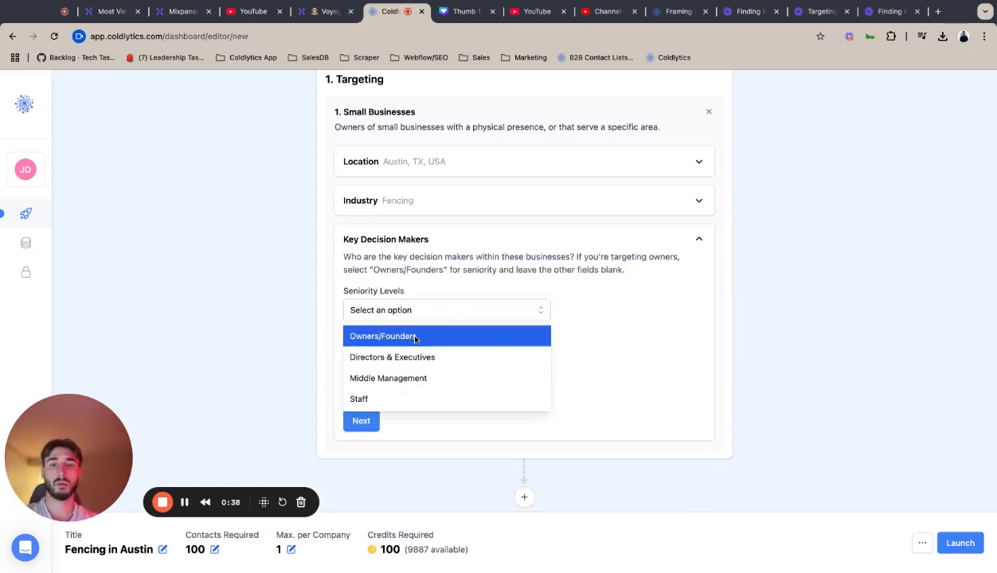
left_click(414, 337)
left_click(429, 335)
left_click(429, 361)
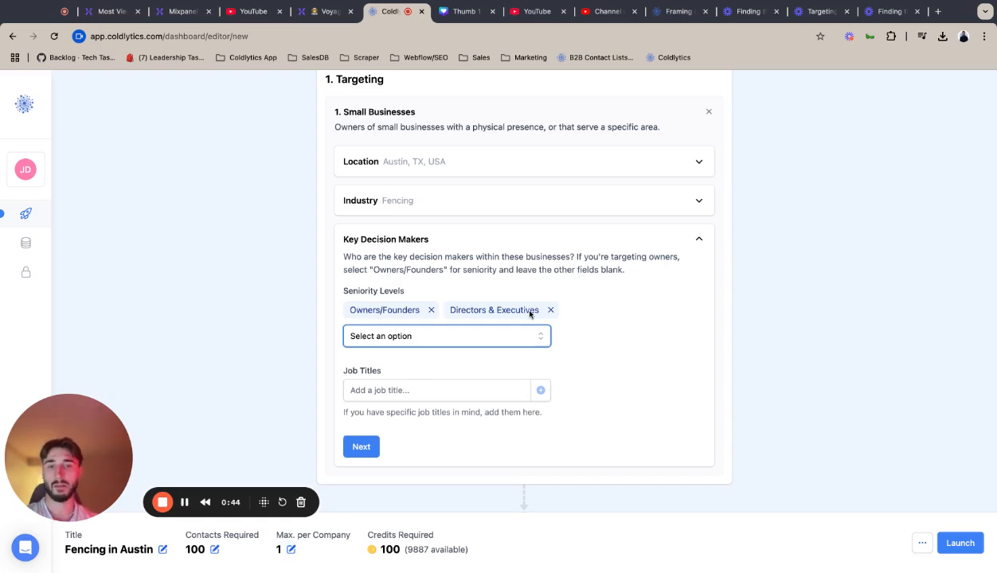
left_click(347, 447)
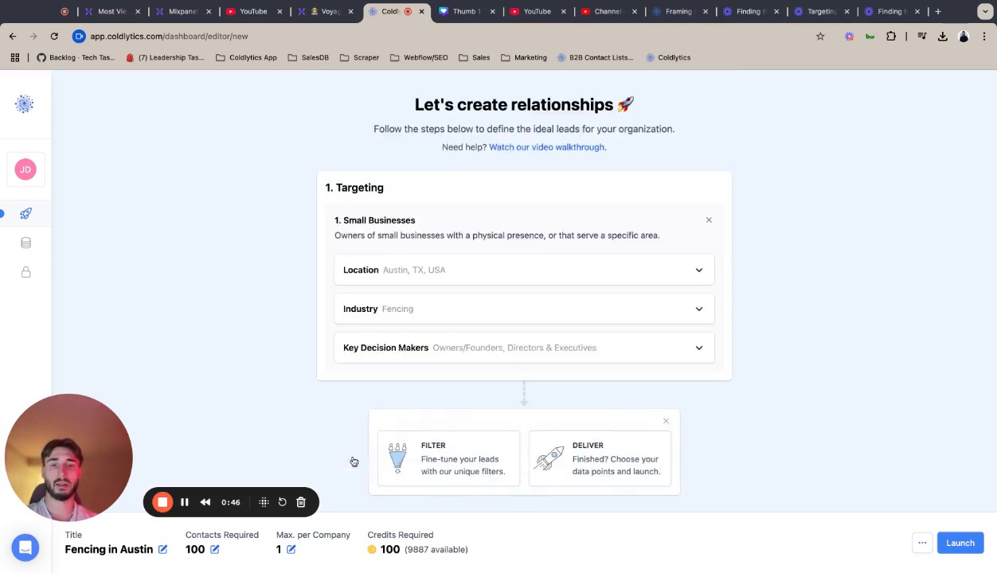
- Add a Google Reviews filter with a minimum review score of 3 and a maximum of 5
left_click(428, 450)
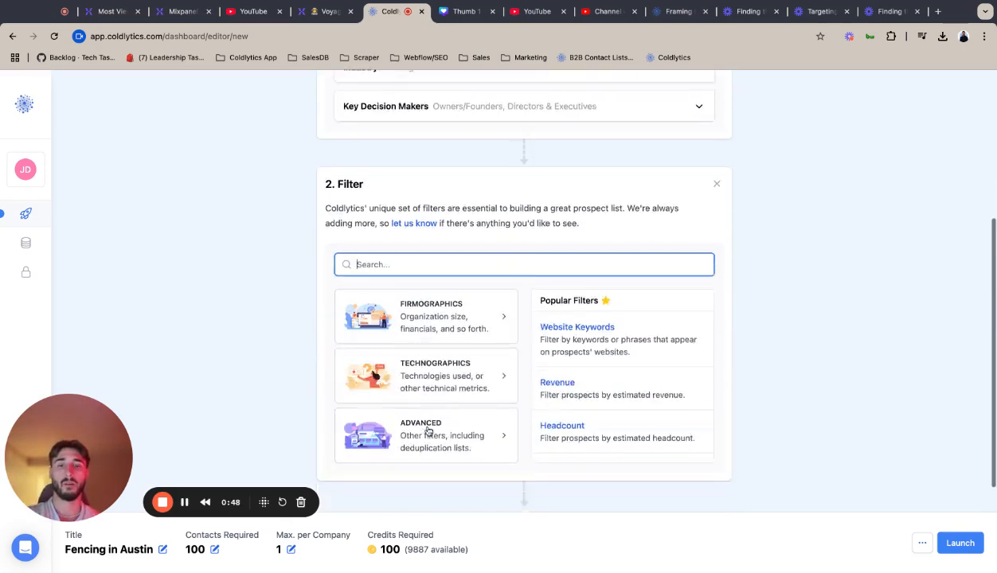
left_click(462, 293)
scroll(454, 358, "down", 5)
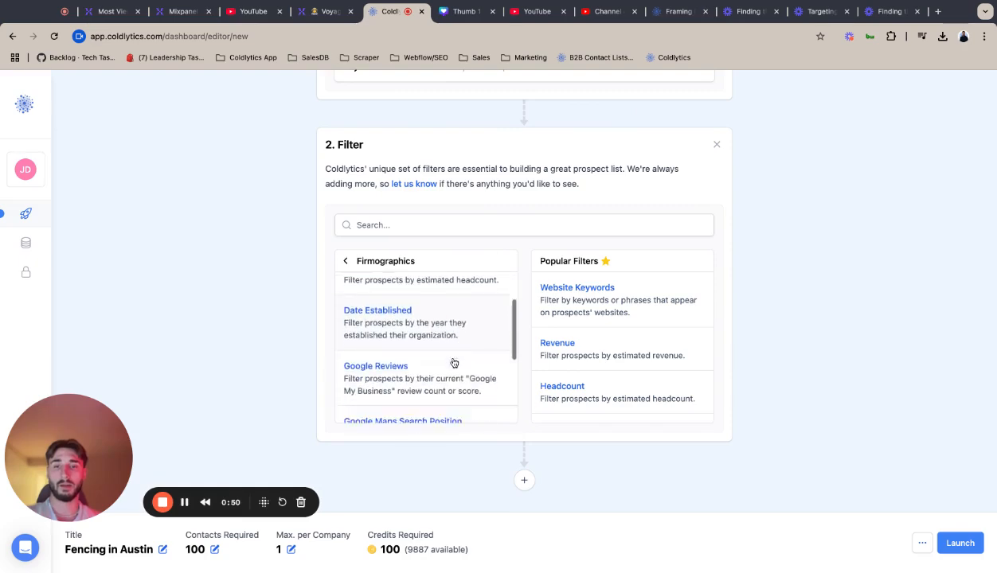
left_click(458, 333)
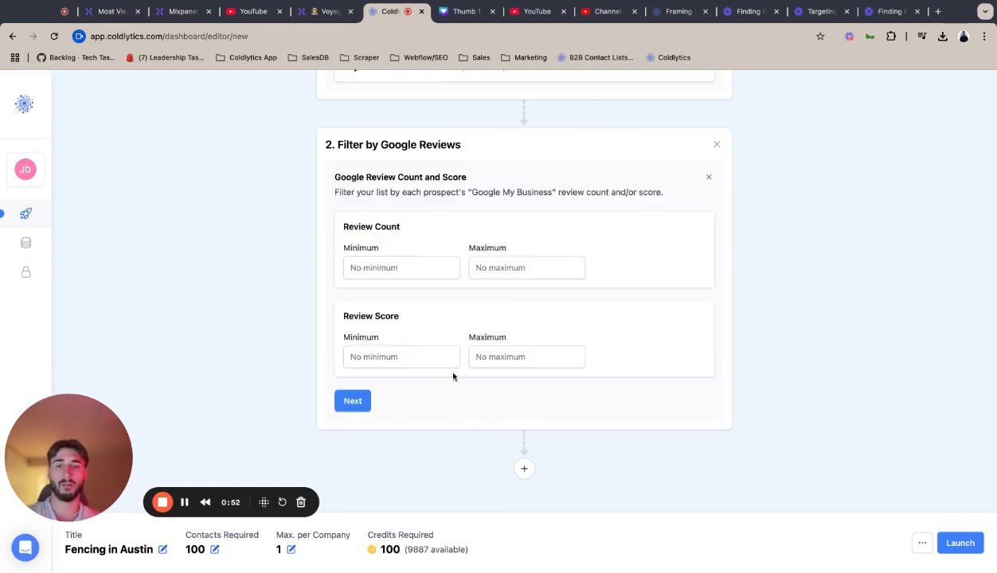
left_click(408, 358)
type("3")
left_click(500, 359)
type("5")
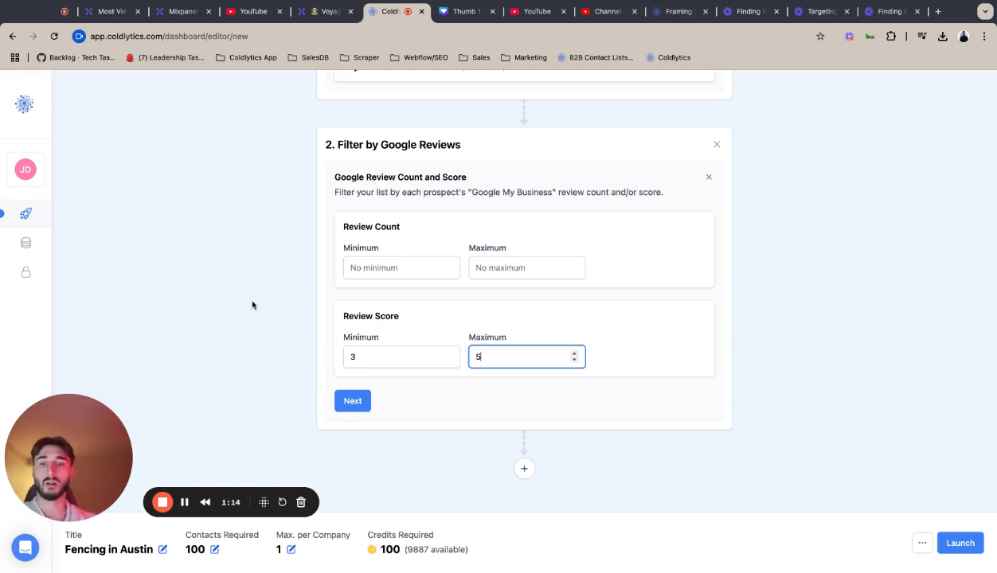
left_click(337, 403)
- Add a Google Maps Search Position filter ranging from 6 to 15
left_click(465, 437)
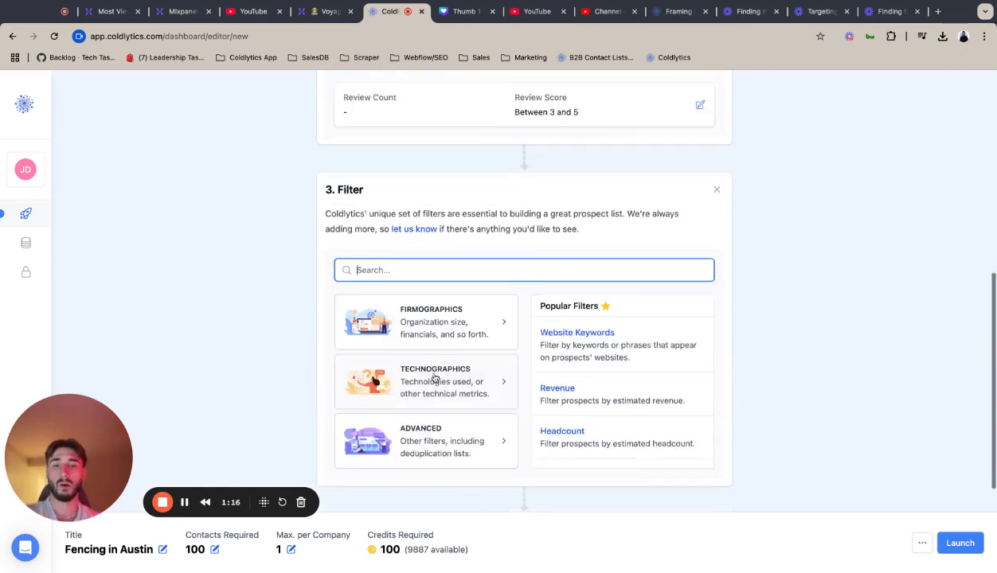
left_click(447, 285)
scroll(436, 373, "down", 5)
scroll(437, 373, "up", 2)
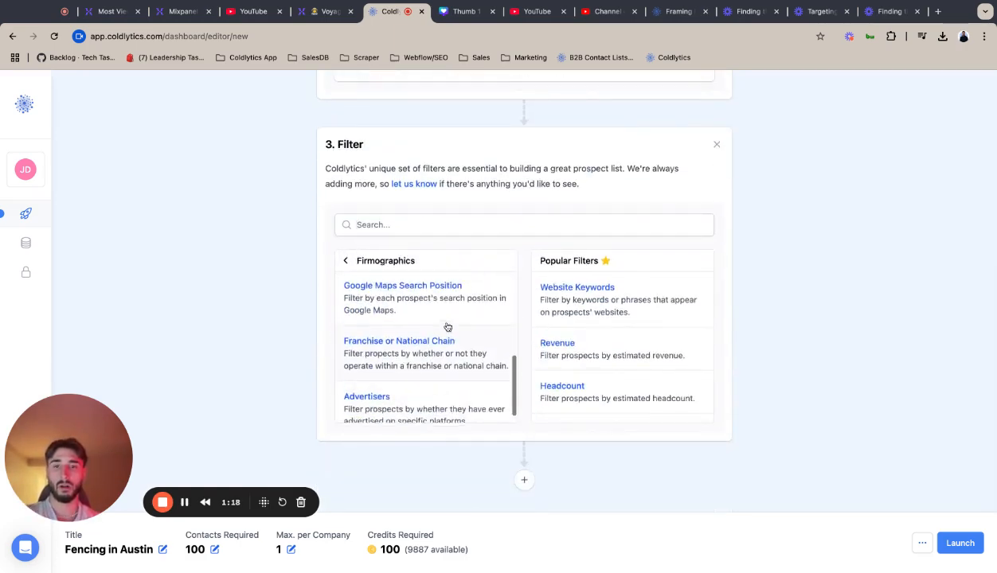
left_click(442, 321)
left_click(388, 350)
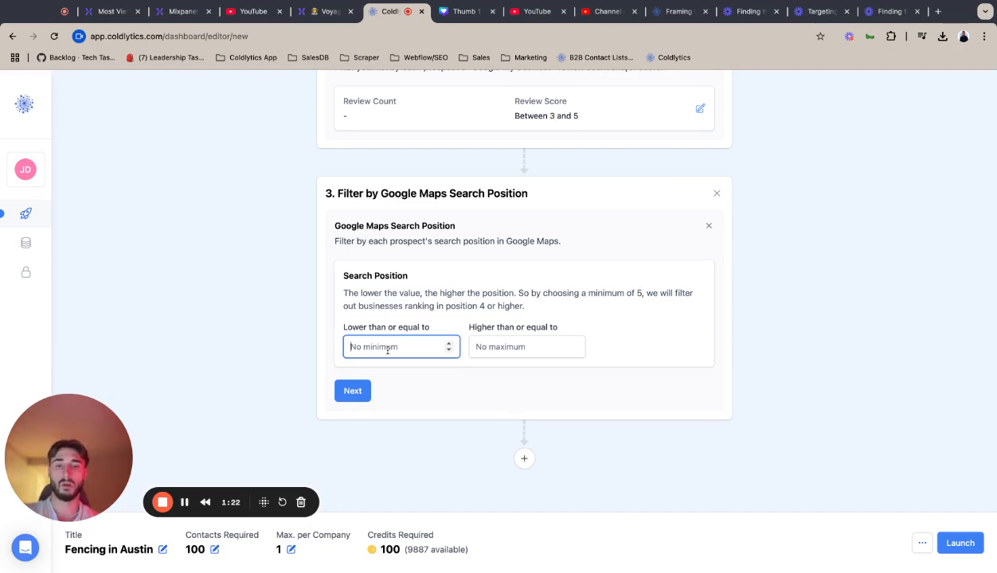
type("6")
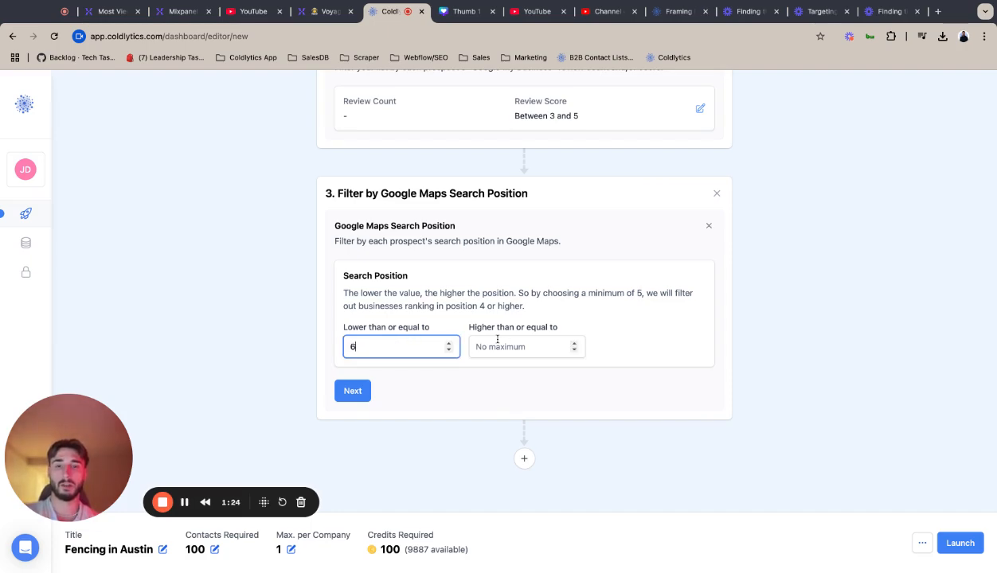
left_click(507, 344)
type("15")
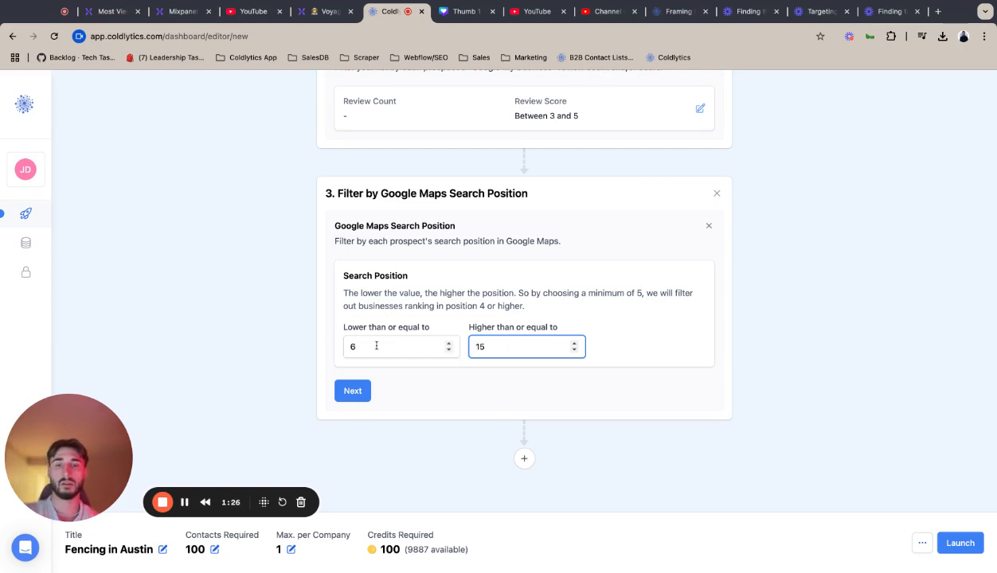
left_click(411, 344)
left_click(510, 350)
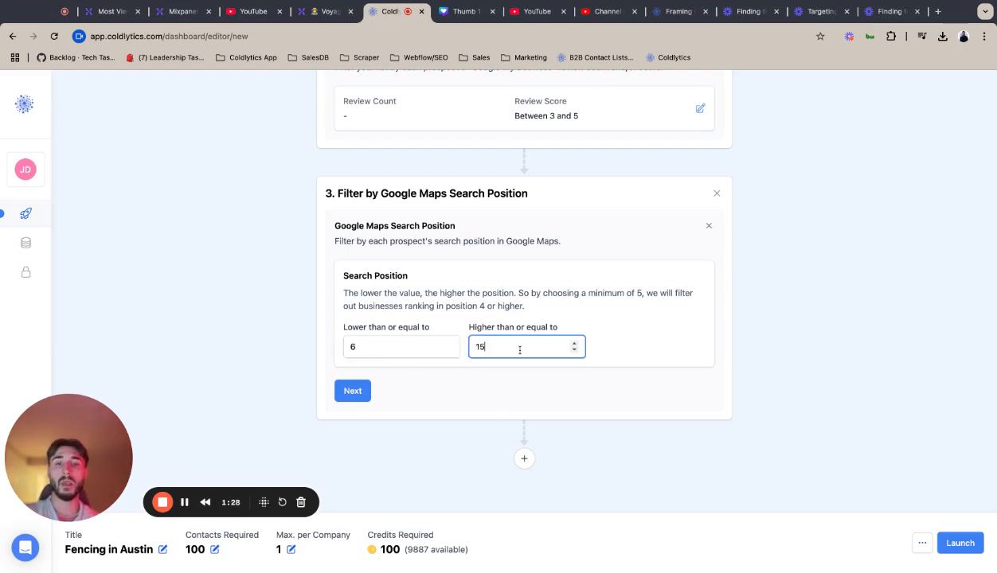
left_click(387, 351)
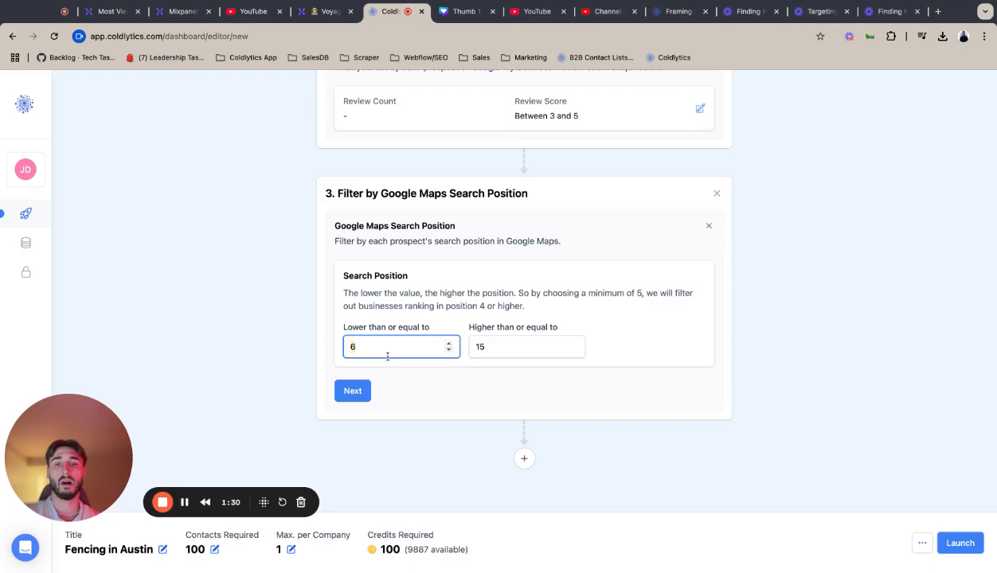
left_click(527, 346)
left_click(408, 343)
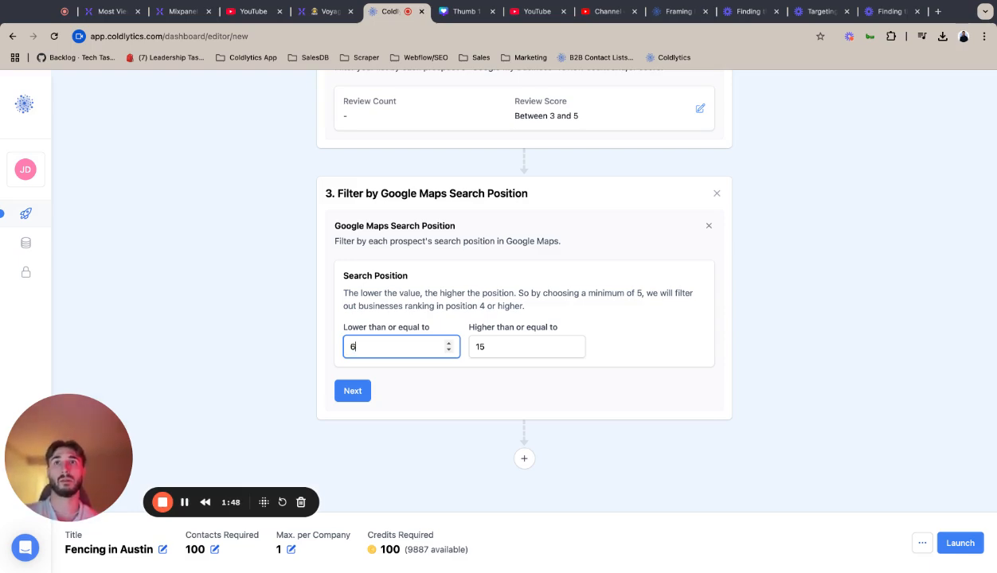
double_click(498, 346)
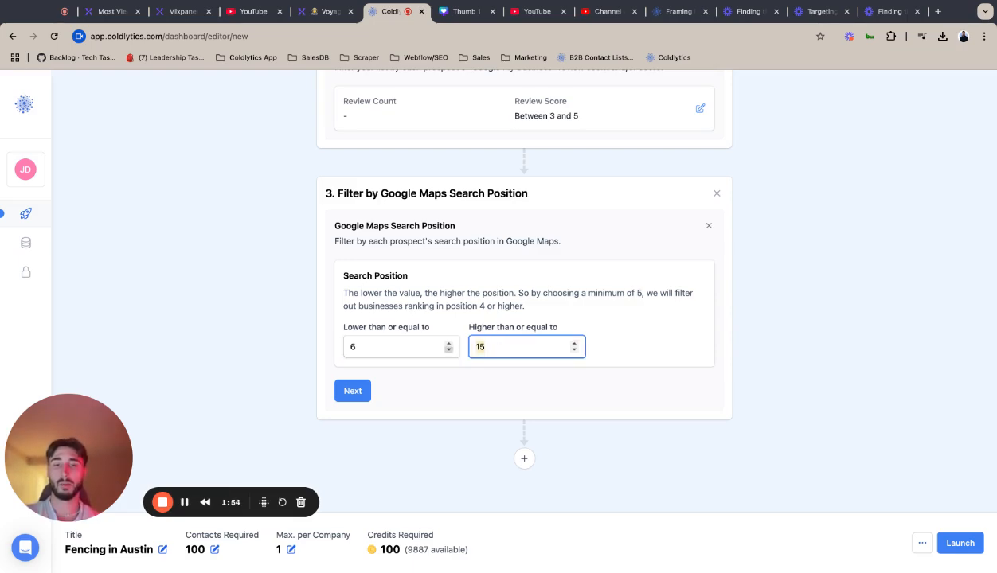
left_click(517, 338)
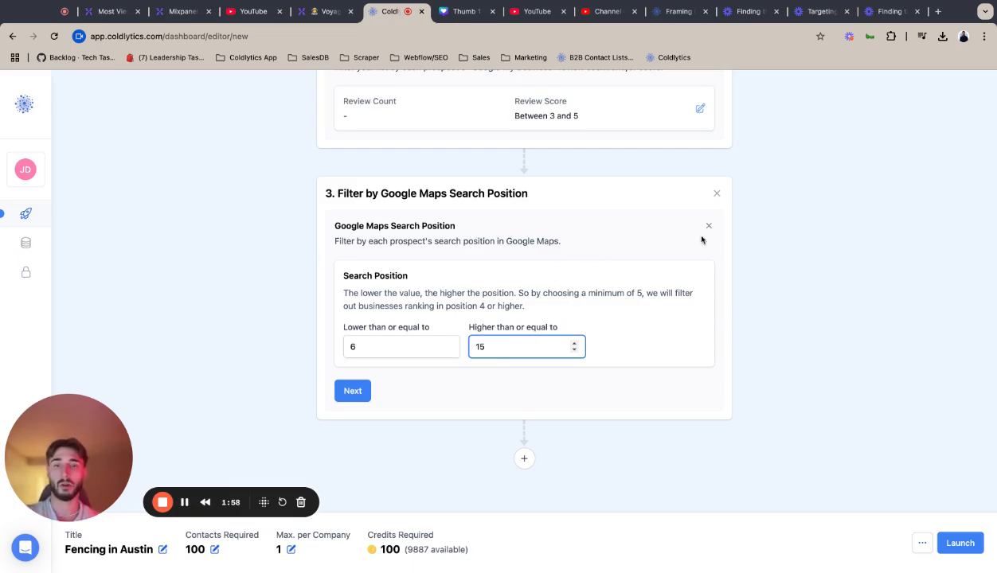
- Save the search position filter, and add the Deliver stage with its auto-selected data points reset
left_click(352, 391)
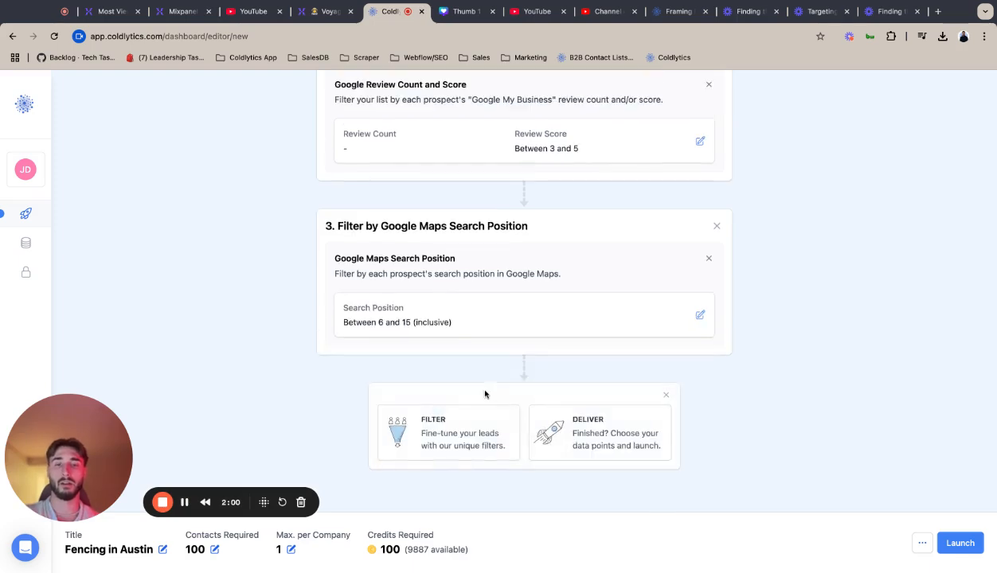
left_click(546, 412)
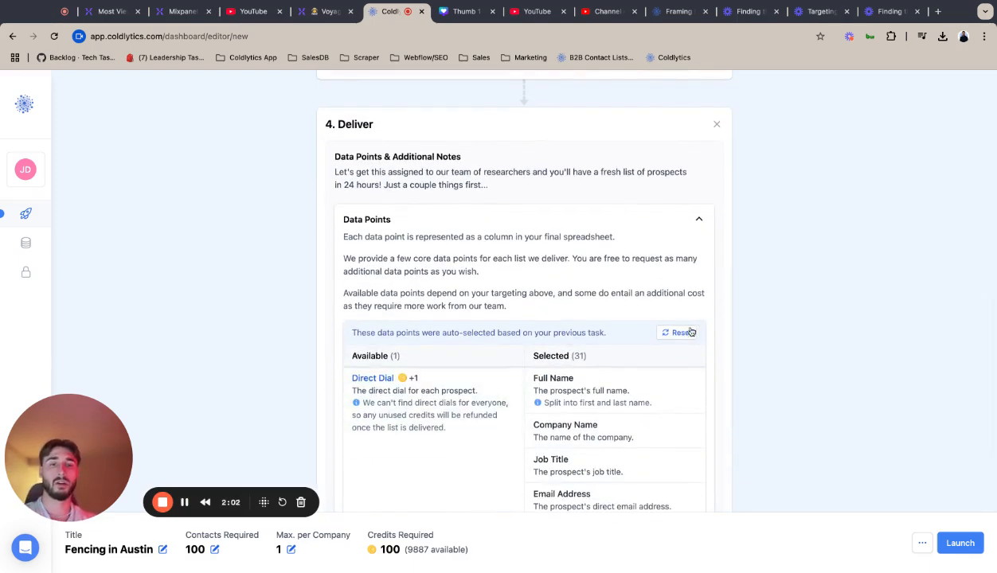
left_click(678, 332)
- Add the Phone Number, Google Review Count, Google Review Score, GMB Profile and GMB Claimed data points
scroll(494, 342, "down", 3)
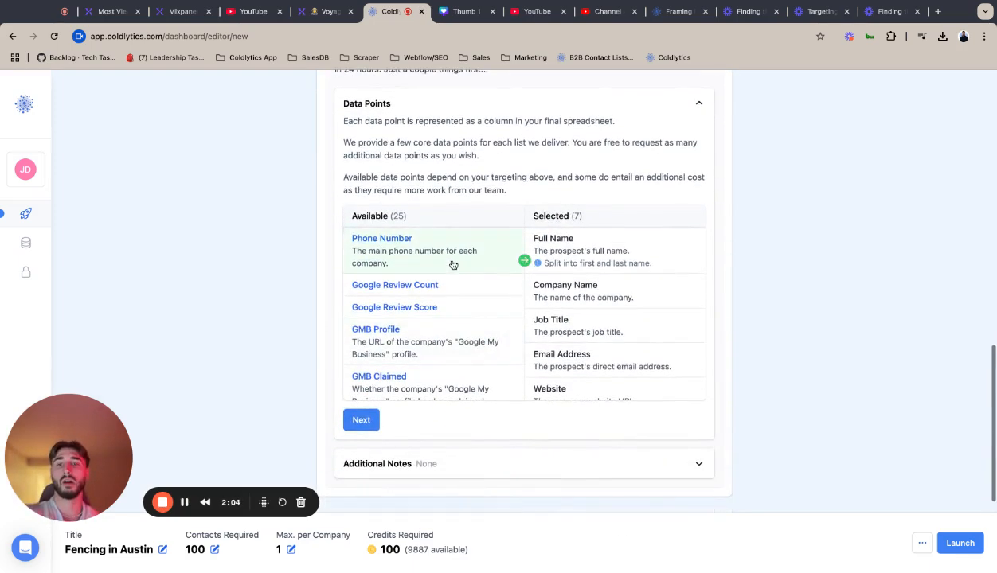
left_click(453, 264)
left_click(455, 239)
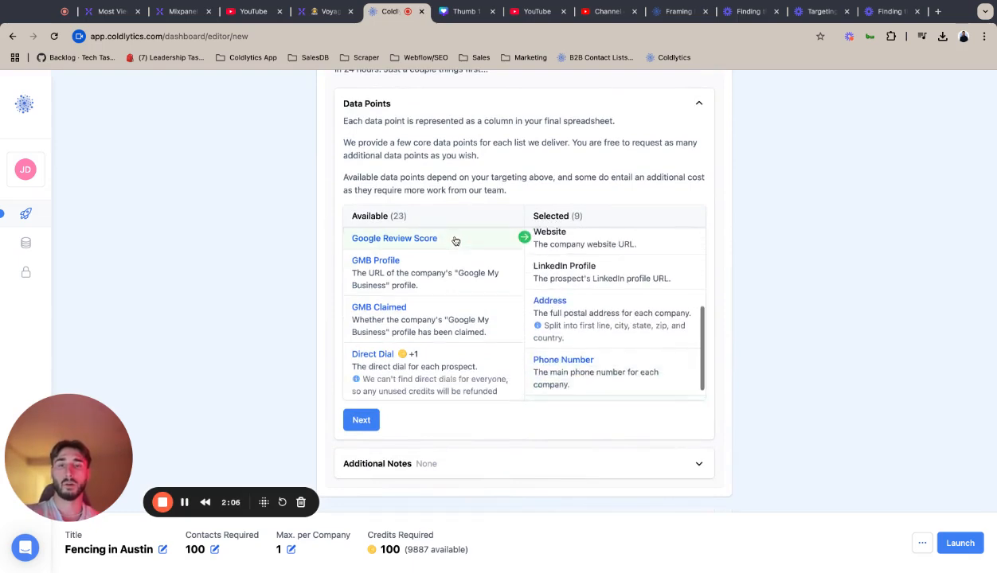
left_click(454, 241)
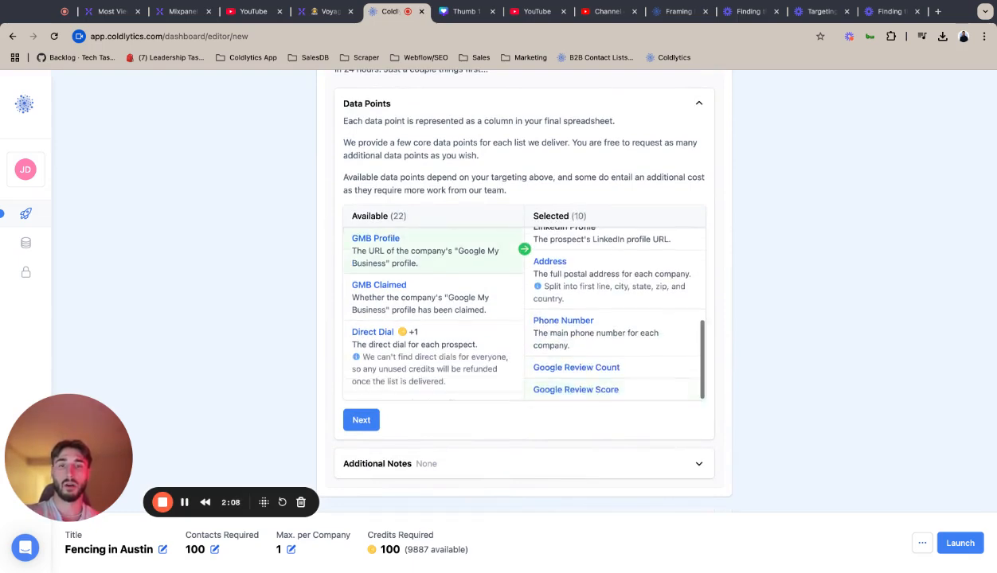
left_click(454, 248)
left_click(454, 248)
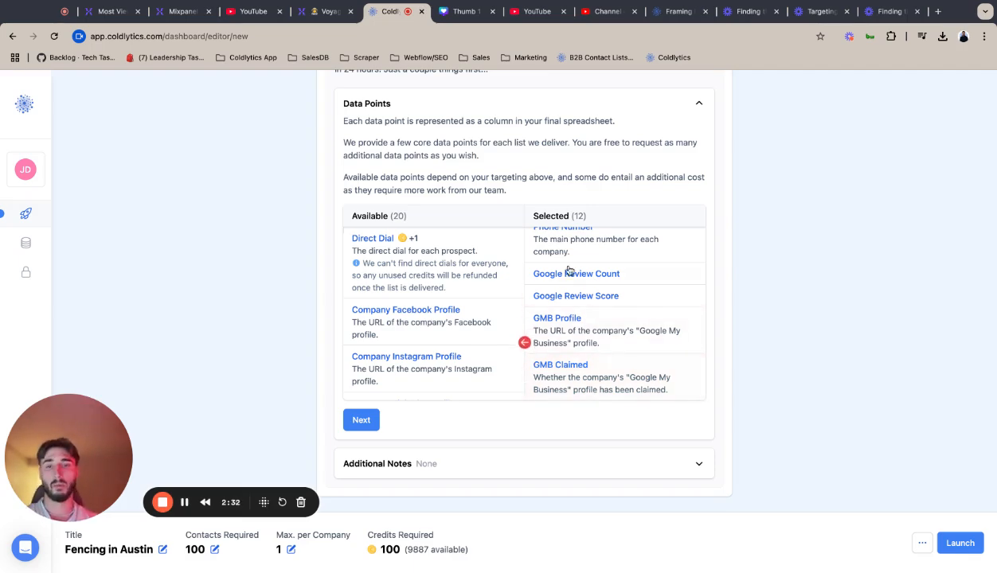
- Add the company Facebook, Instagram, LinkedIn, TikTok and Twitter profile data points
scroll(567, 364, "down", 1)
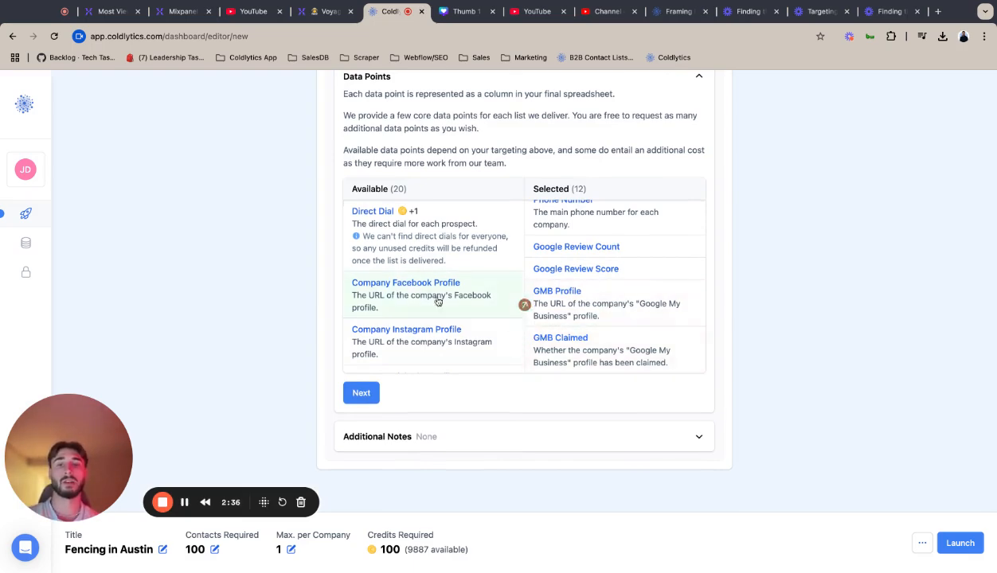
left_click(408, 285)
left_click(409, 285)
left_click(408, 285)
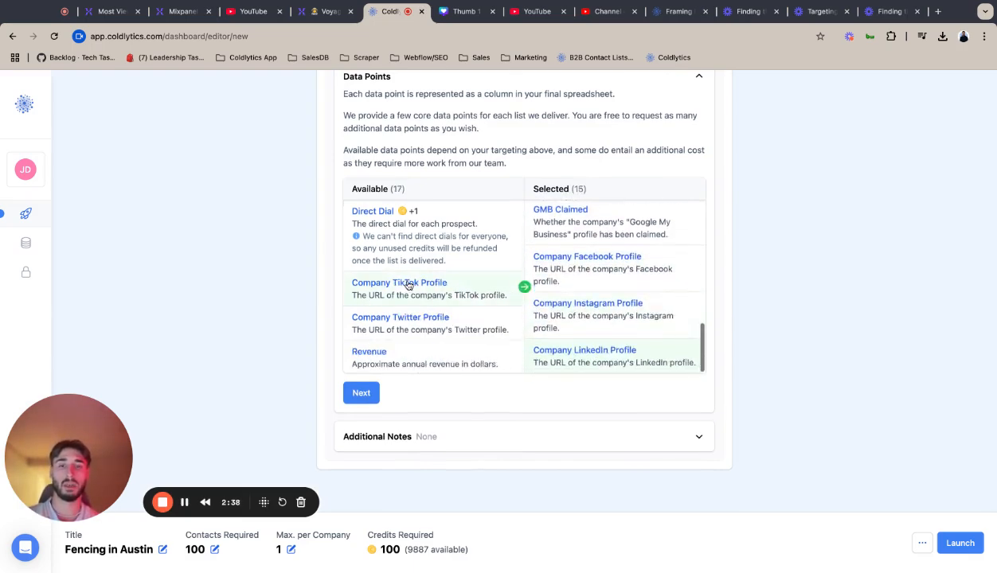
left_click(408, 285)
left_click(409, 285)
scroll(601, 260, "up", 1)
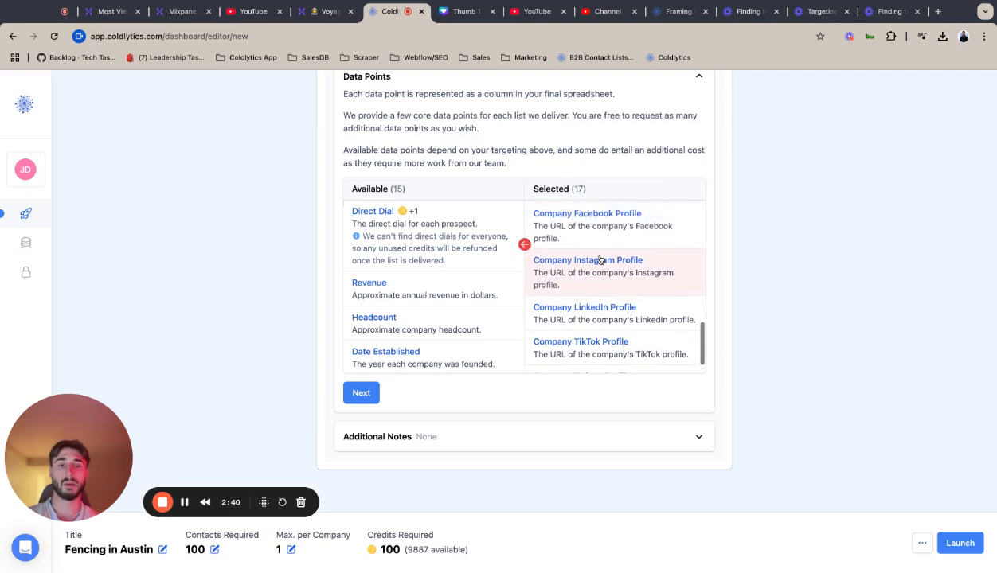
scroll(601, 260, "down", 1)
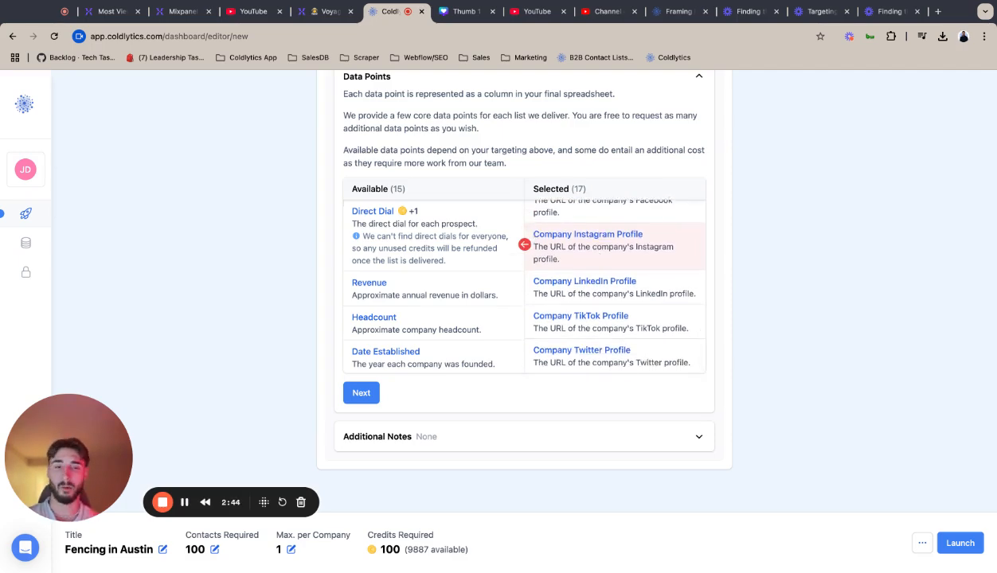
scroll(598, 287, "up", 1)
scroll(599, 286, "down", 1)
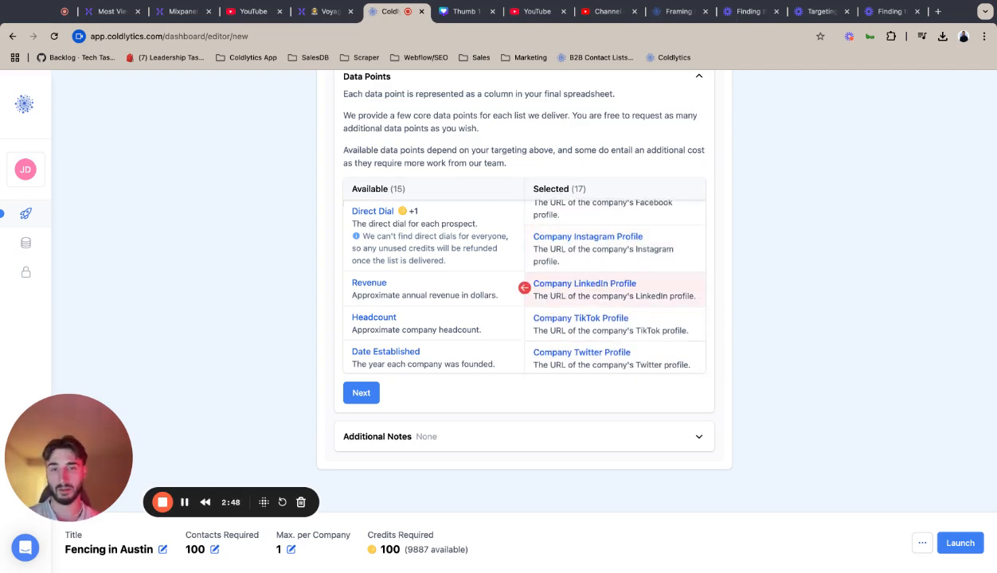
- Add the Revenue, Headcount and Date Established data points to the list
left_click(427, 282)
left_click(430, 284)
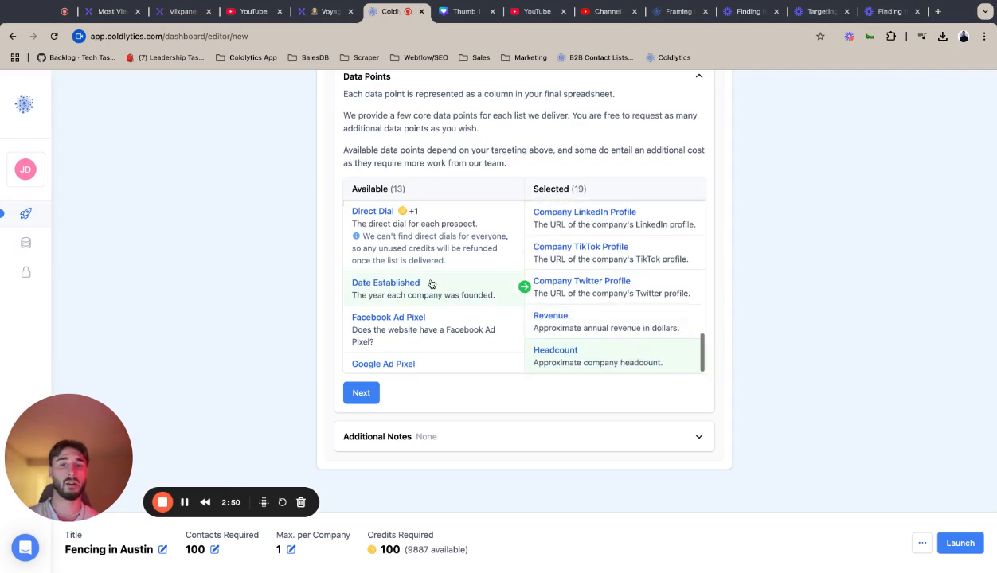
left_click(431, 284)
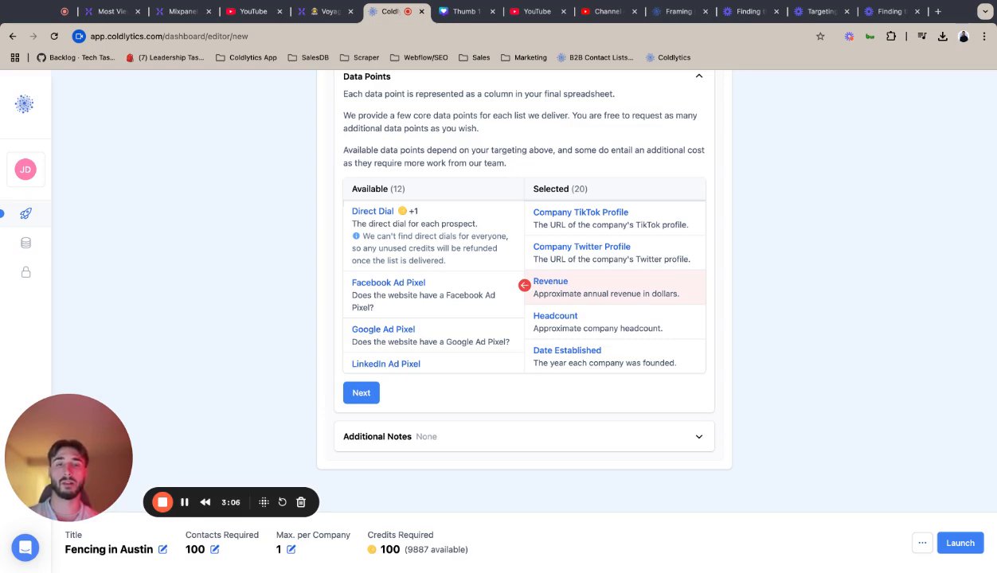
- Add the Facebook, Google, LinkedIn and TikTok Ad Pixel data points
left_click(398, 293)
left_click(398, 293)
left_click(398, 293)
left_click(399, 293)
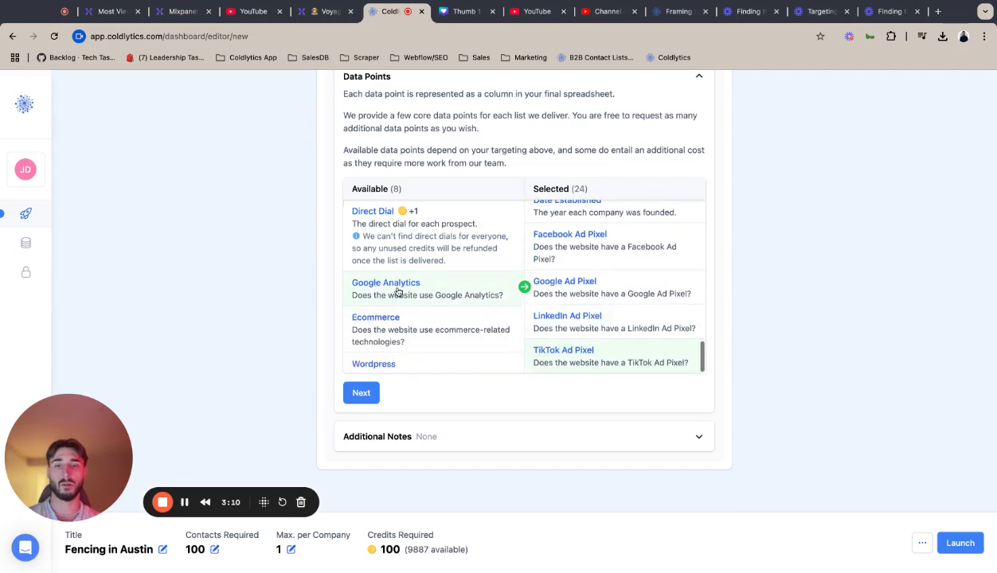
- Add the Google Analytics, Ecommerce, Wordpress and Page Speed website data points
left_click(443, 294)
left_click(443, 293)
left_click(444, 295)
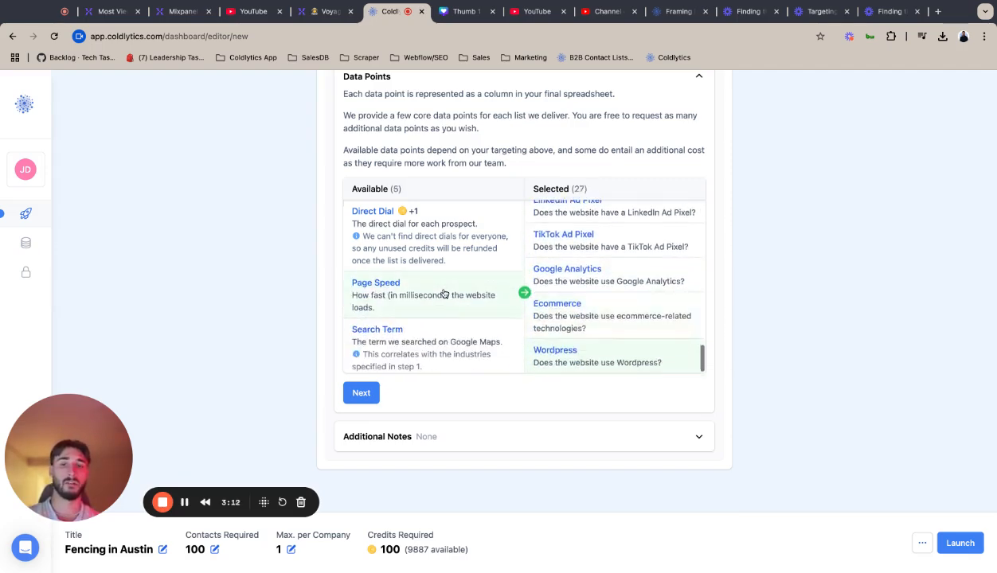
left_click(444, 294)
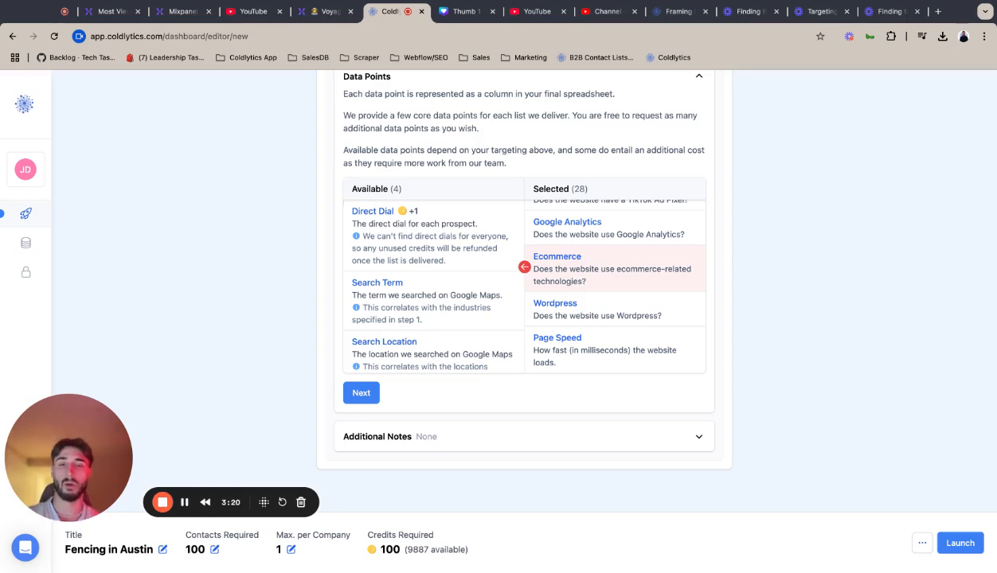
- Add the Search Term, Search Location and Search Position data points and review the selected list
left_click(426, 300)
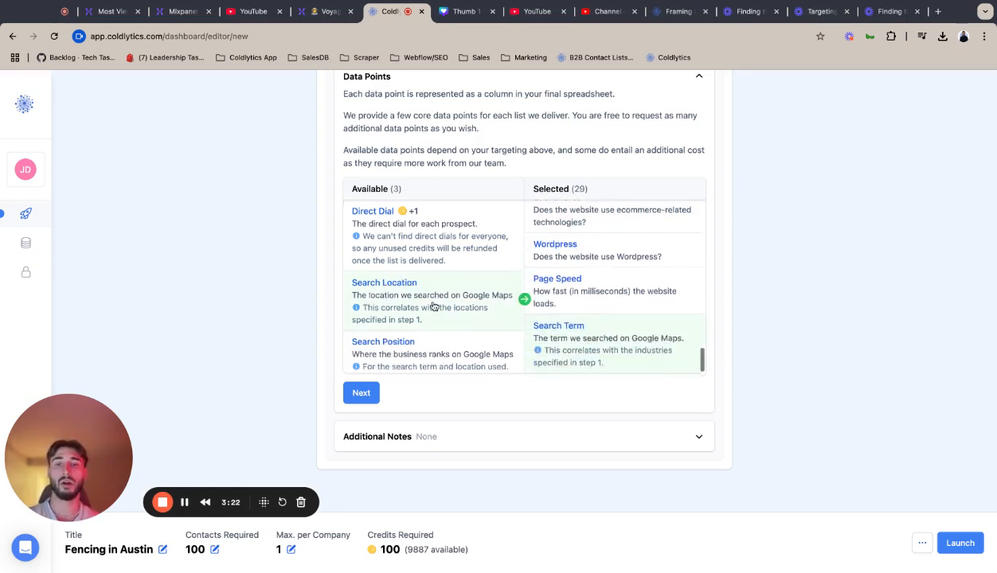
left_click(432, 306)
left_click(432, 307)
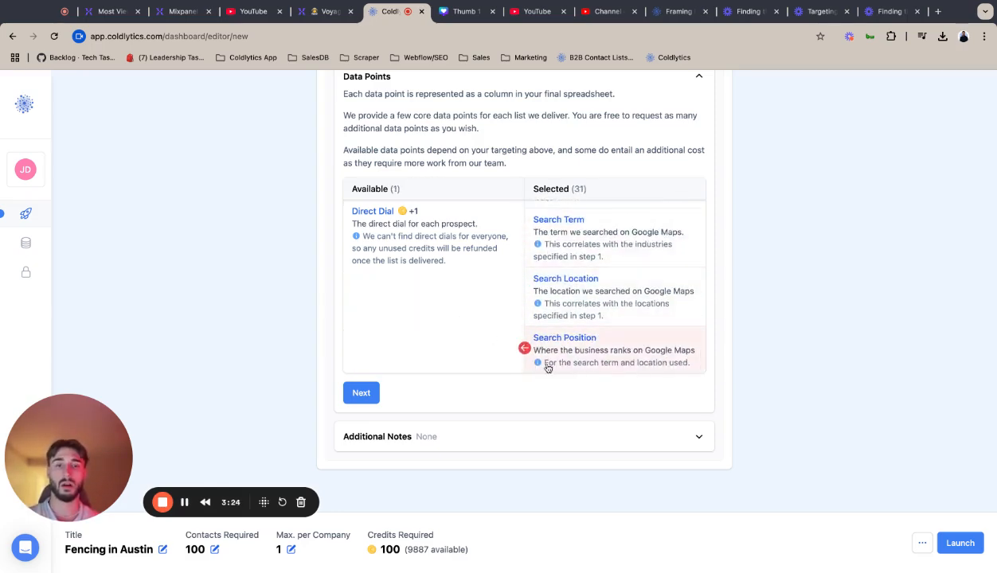
scroll(639, 317, "up", 10)
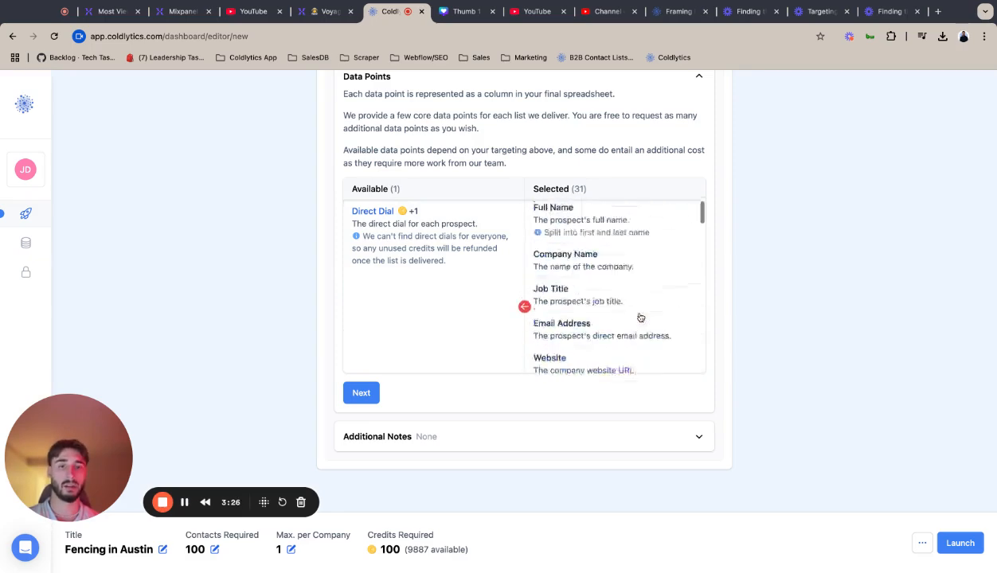
scroll(639, 318, "down", 10)
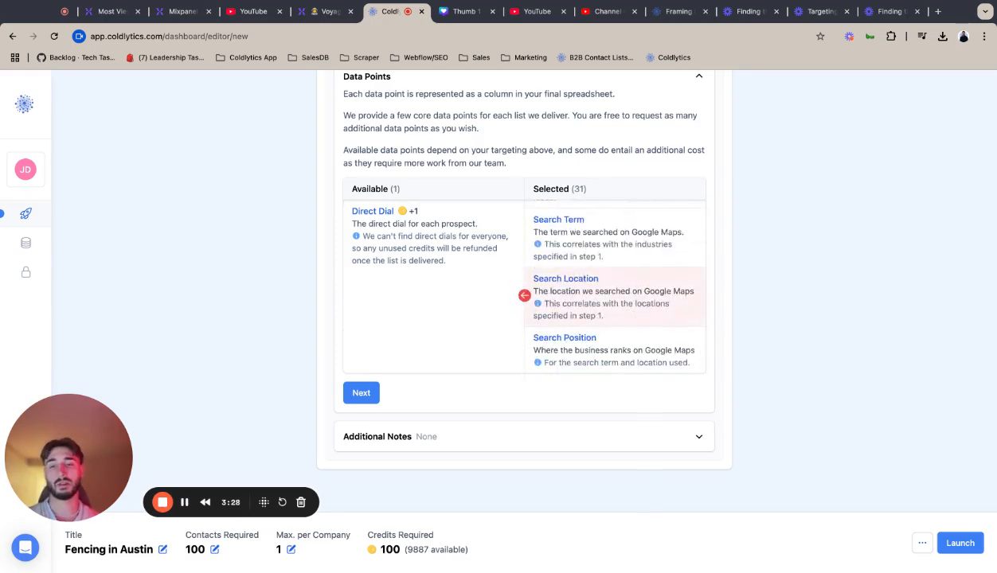
- Finish the Deliver stage with no additional notes and save the task as a draft
left_click(359, 393)
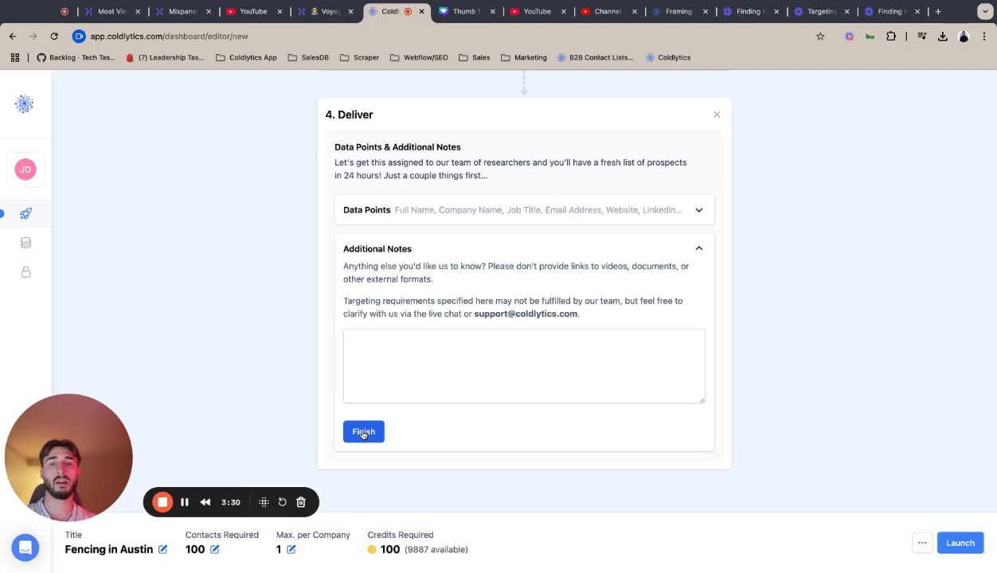
left_click(364, 432)
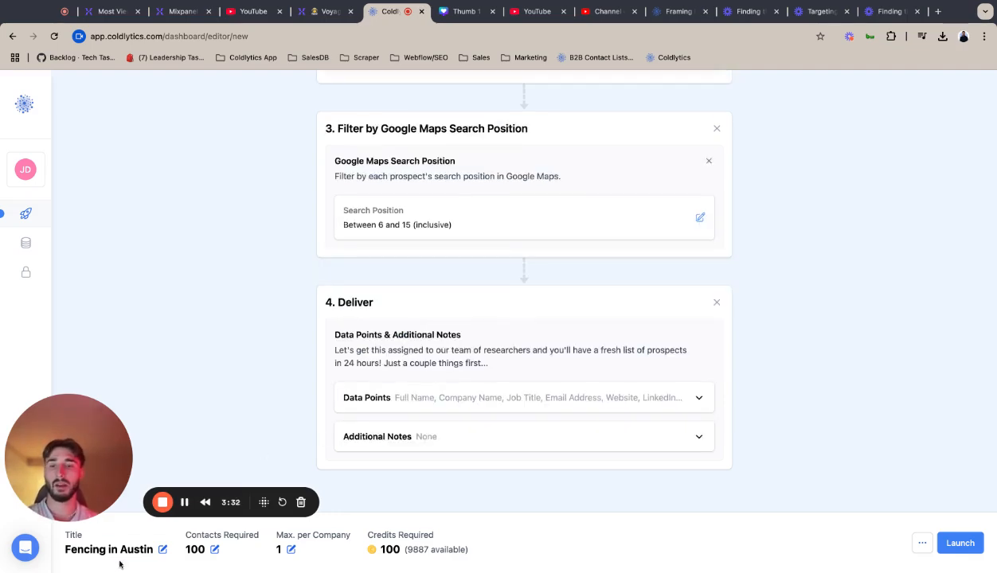
left_click(922, 543)
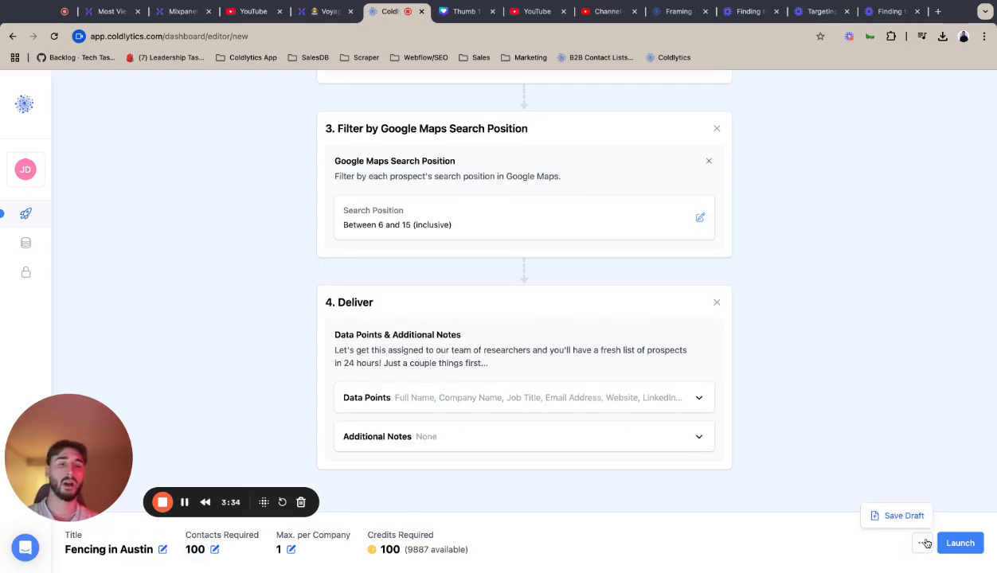
left_click(905, 516)
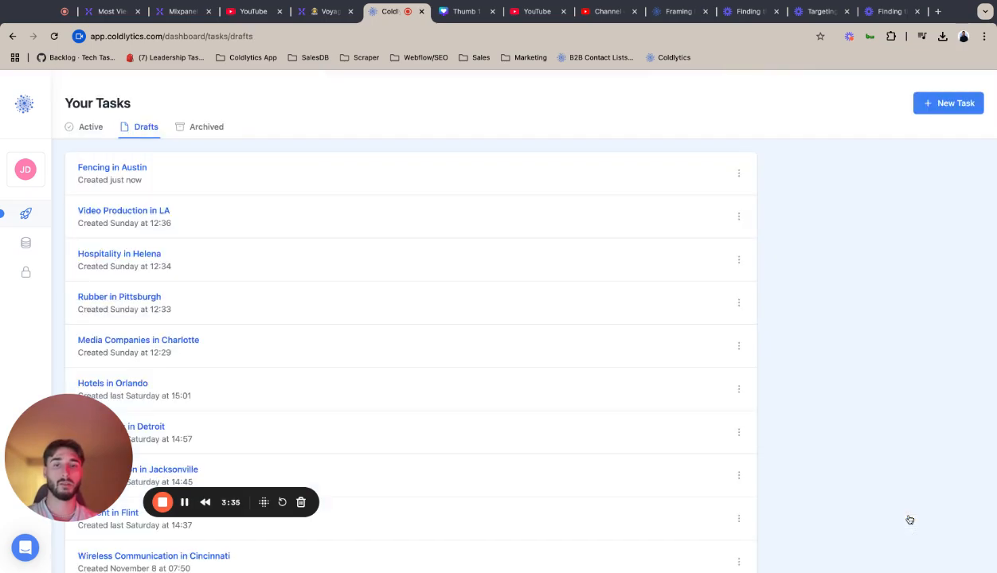
- Reopen the Fencing in Austin draft, review its stages and launch the task
left_click(133, 176)
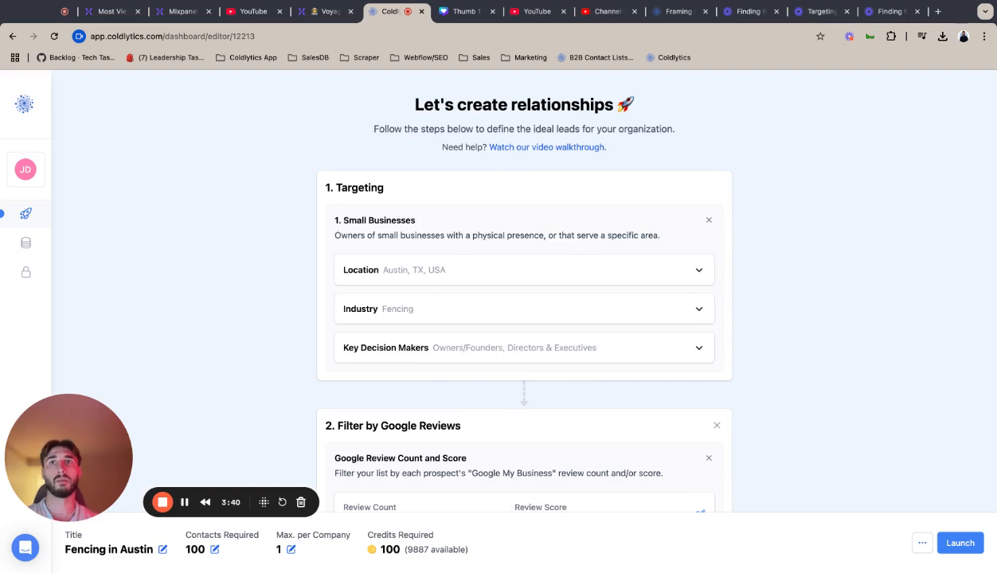
scroll(640, 393, "down", 6)
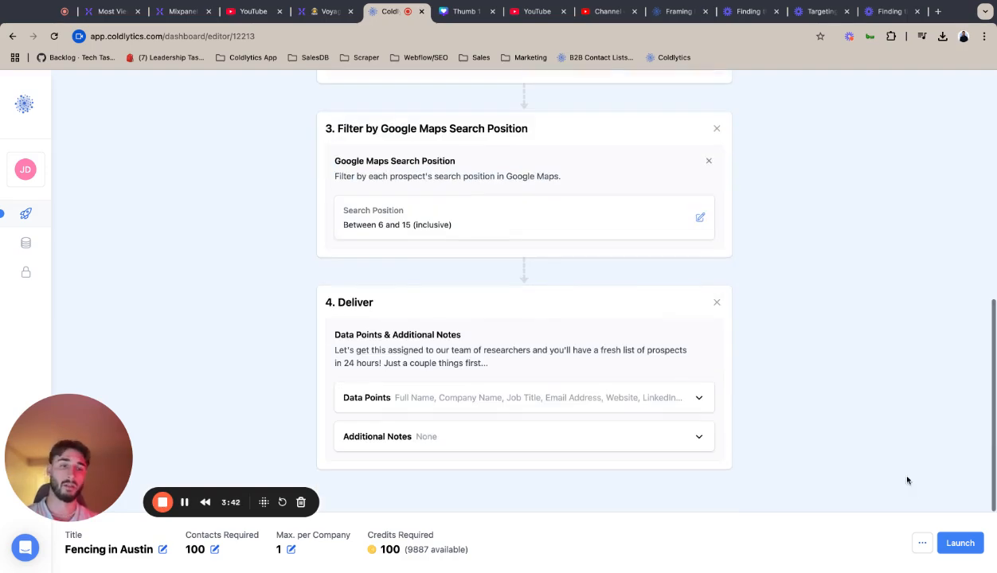
left_click(961, 545)
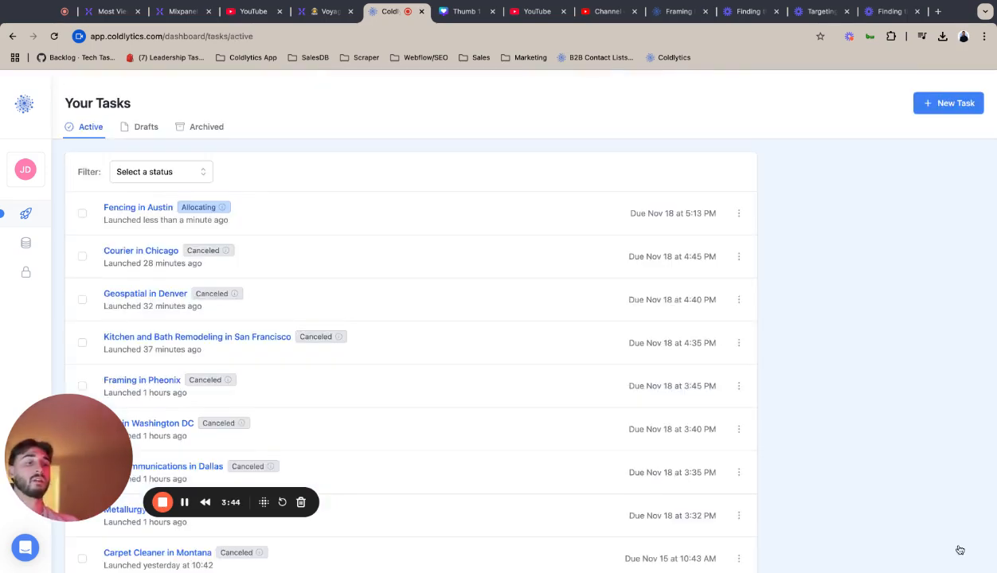